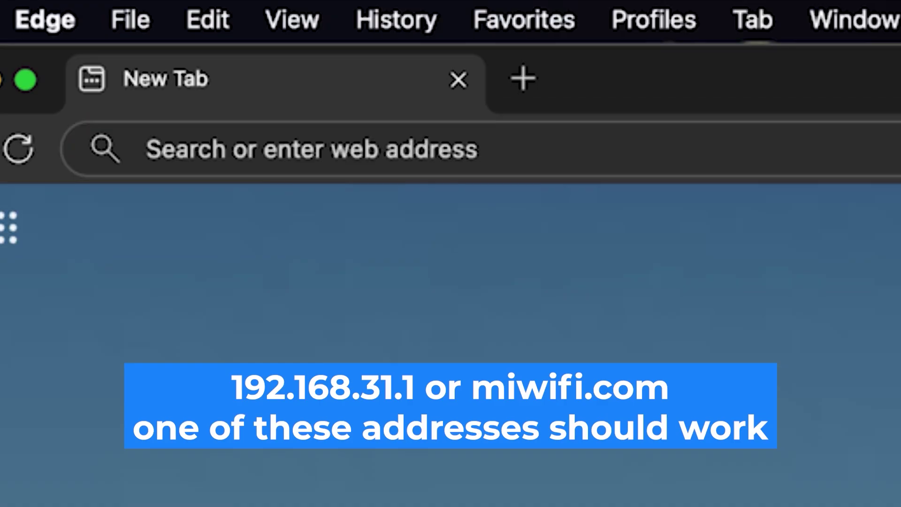
Enter the router address 192.168.1.1 in Edge's address bar
{"action": "left_click", "coordinate": [461, 152]}
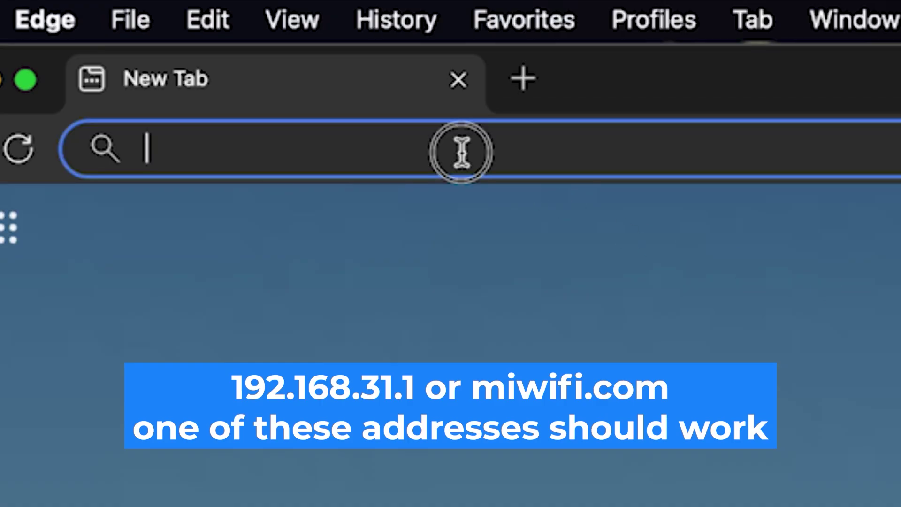
{"action": "type", "text": "192.16"}
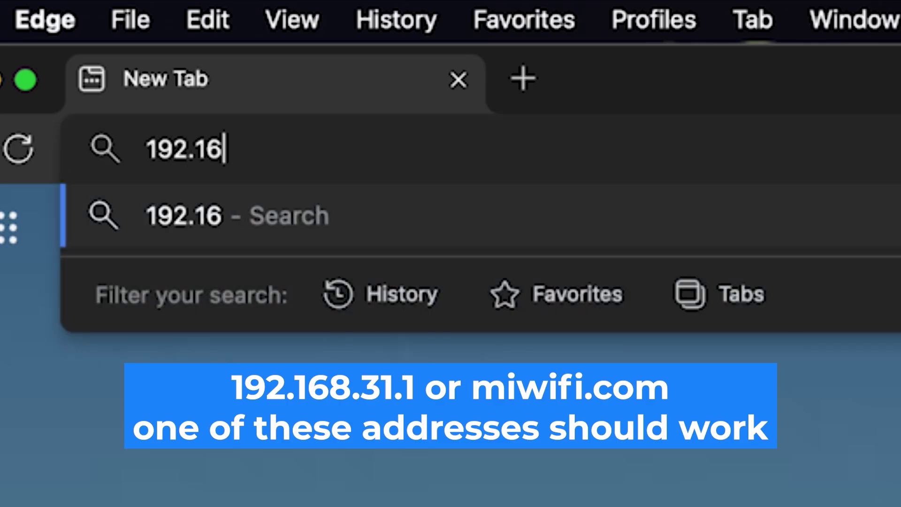
{"action": "type", "text": "8.1.1"}
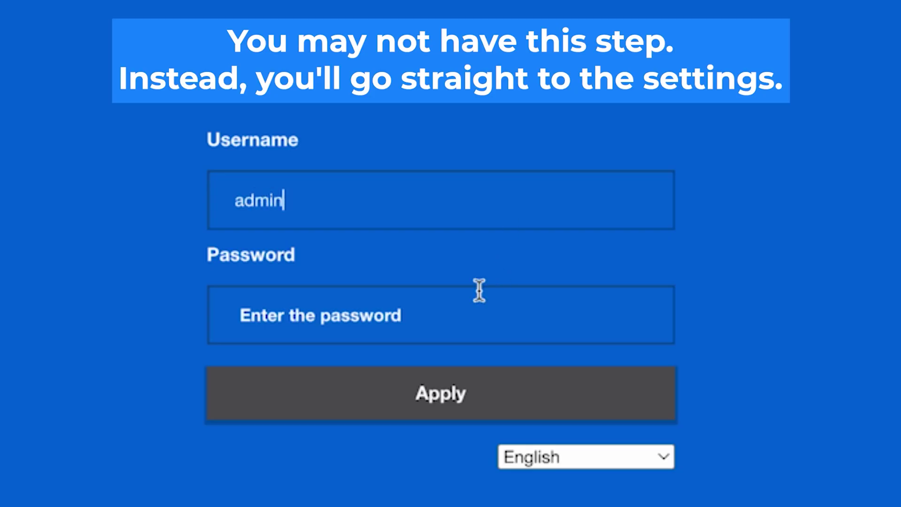
Log in with the default password and open the interface language list
{"action": "left_click", "coordinate": [449, 321]}
{"action": "type", "text": "admin"}
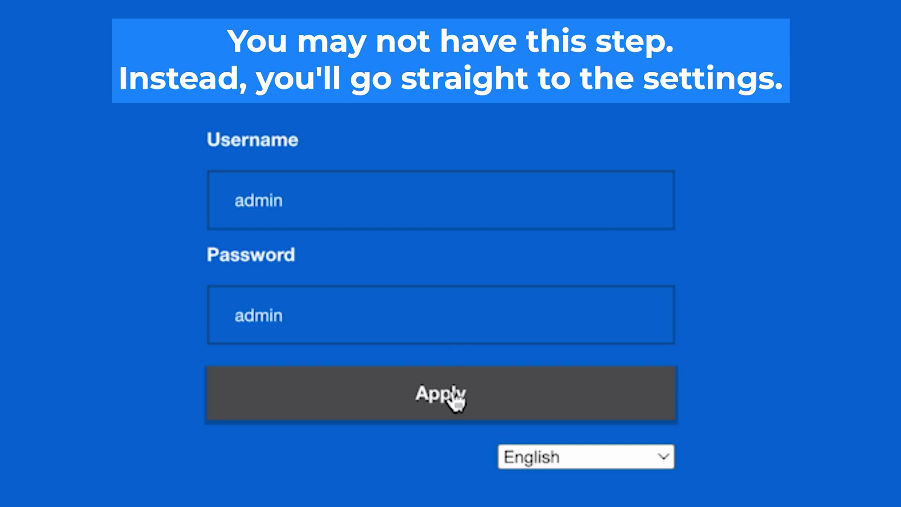
{"action": "left_click", "coordinate": [453, 399]}
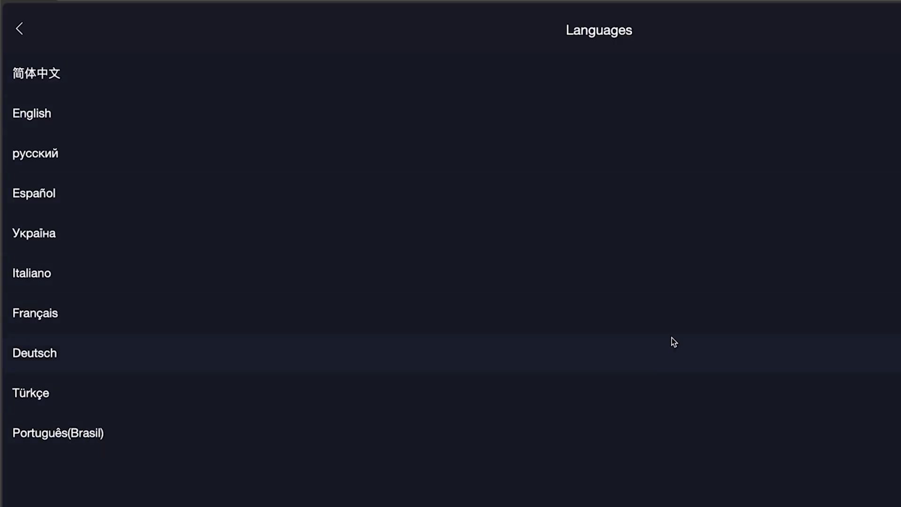
{"action": "left_click", "coordinate": [693, 104]}
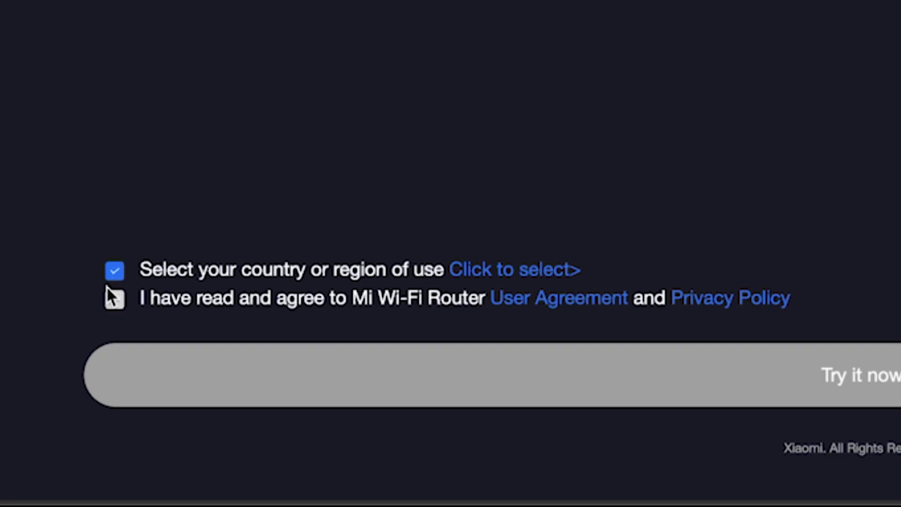
Accept the user agreement, choose Germany as the region, and begin router setup
{"action": "left_click", "coordinate": [111, 302]}
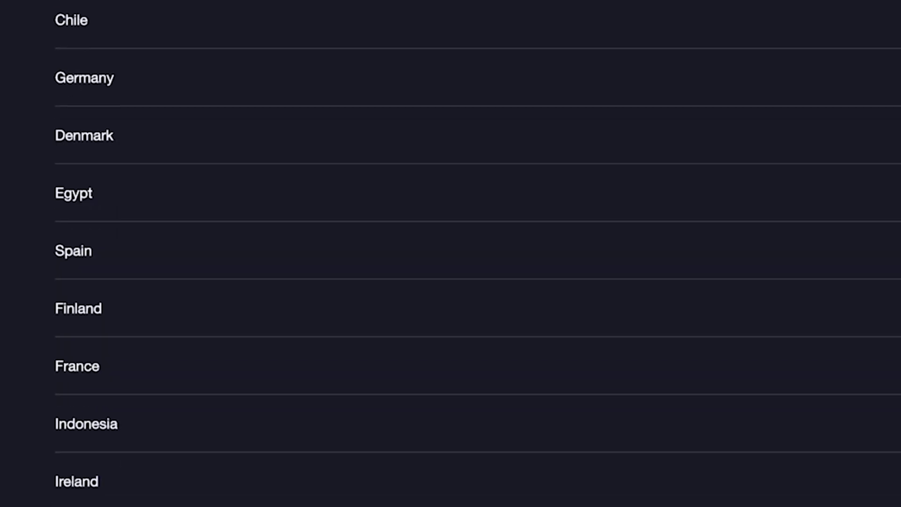
{"action": "scroll", "coordinate": [451, 254], "scroll_direction": "down", "scroll_amount": 20}
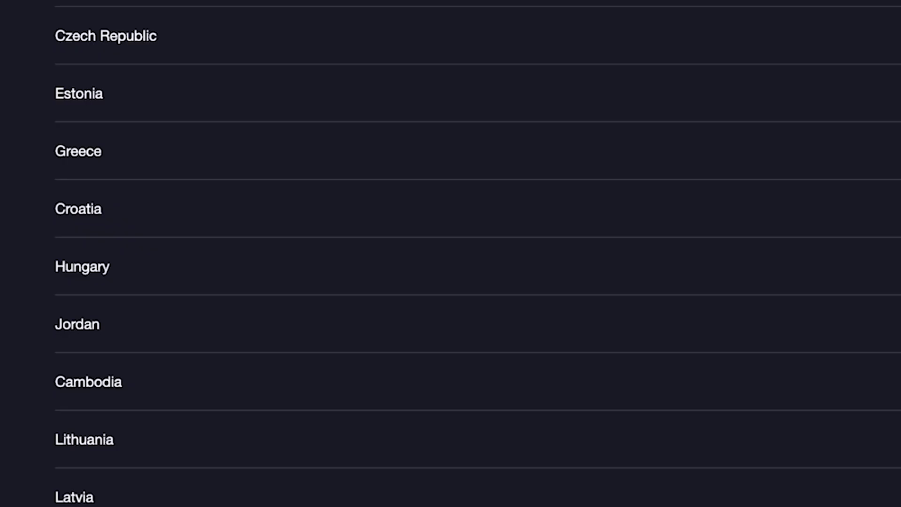
{"action": "scroll", "coordinate": [486, 505], "scroll_direction": "up", "scroll_amount": 20}
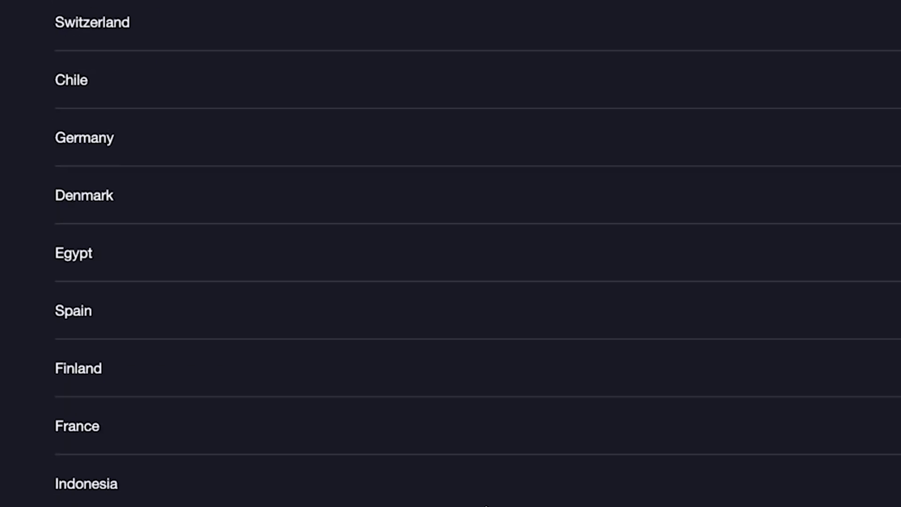
{"action": "scroll", "coordinate": [486, 505], "scroll_direction": "up", "scroll_amount": 3}
{"action": "left_click", "coordinate": [312, 279]}
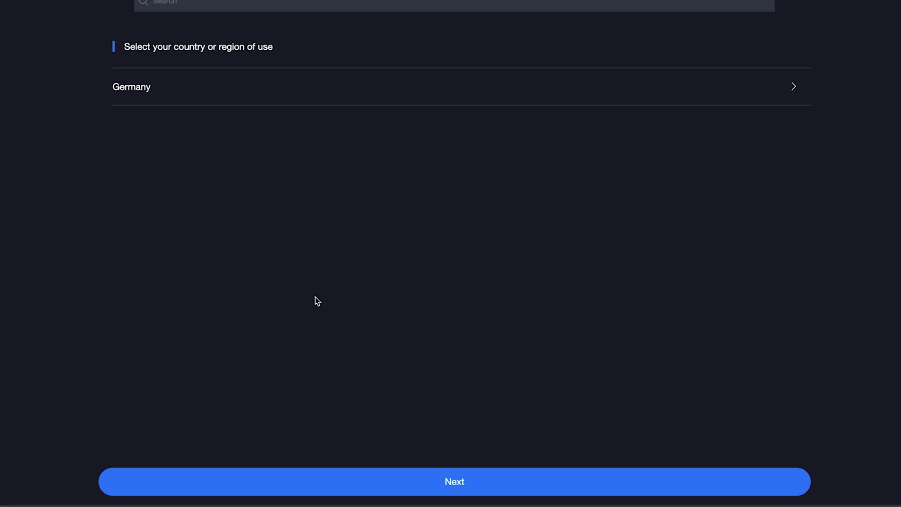
{"action": "left_click", "coordinate": [484, 481]}
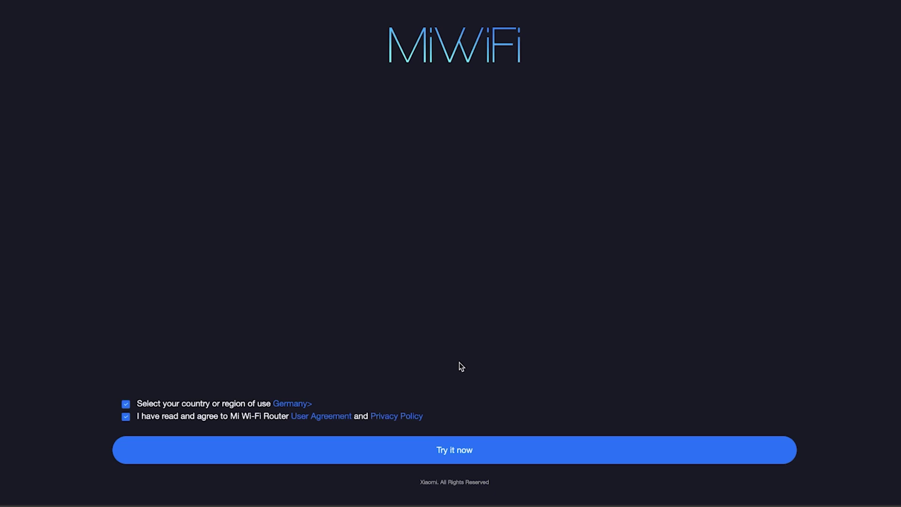
{"action": "left_click", "coordinate": [446, 451]}
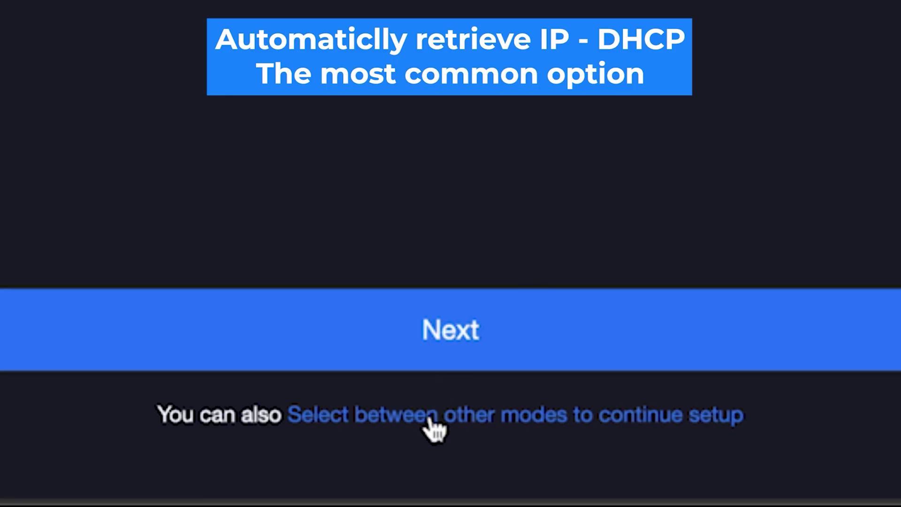
Browse the alternative connection modes besides DHCP, then continue to the Wi-Fi step
{"action": "left_click", "coordinate": [432, 426]}
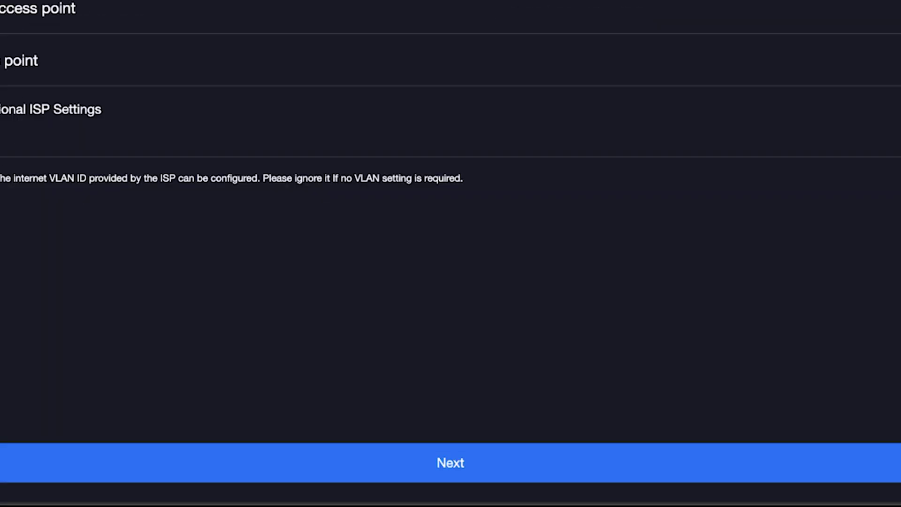
{"action": "left_click", "coordinate": [406, 464]}
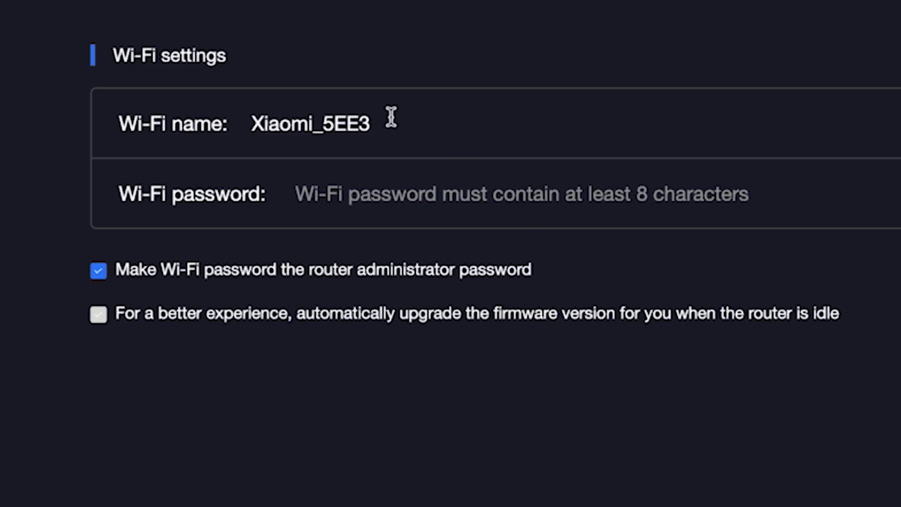
Rename the Wi-Fi from Xiaomi_5EE3 to Xiaomi and enter a Wi-Fi password
{"action": "left_click", "coordinate": [359, 122]}
{"action": "left_click_drag", "start_coordinate": [314, 126], "coordinate": [436, 133]}
{"action": "key", "text": "BackSpace"}
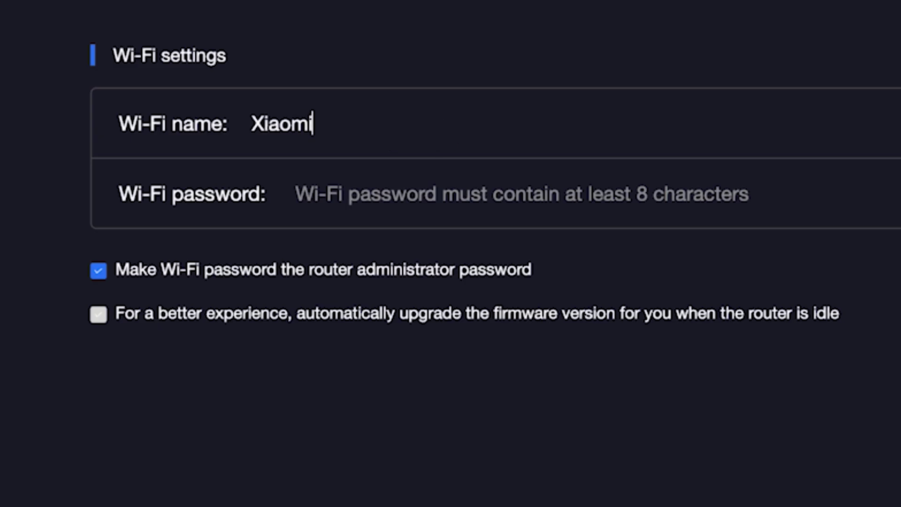
{"action": "left_click", "coordinate": [421, 194]}
{"action": "type", "text": "••••••••••"}
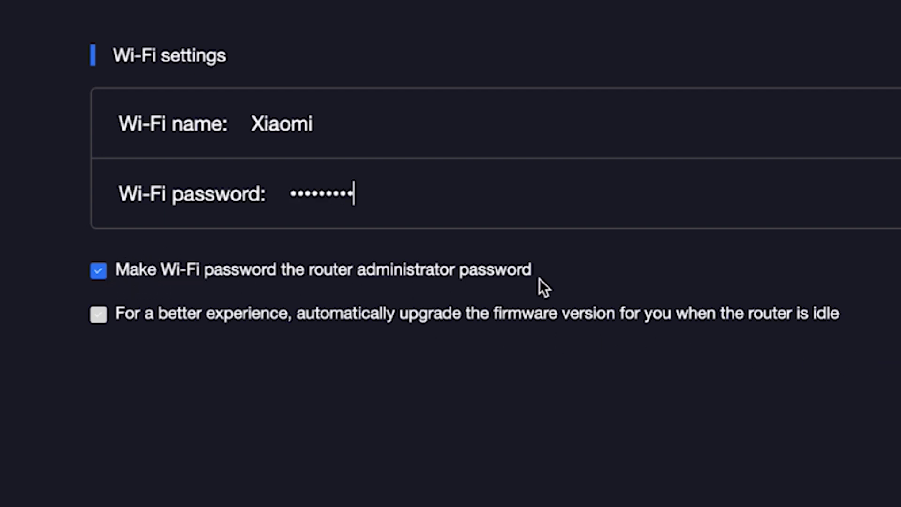
Set a separate administrator password instead of reusing the Wi-Fi one, and save
{"action": "left_click", "coordinate": [101, 271]}
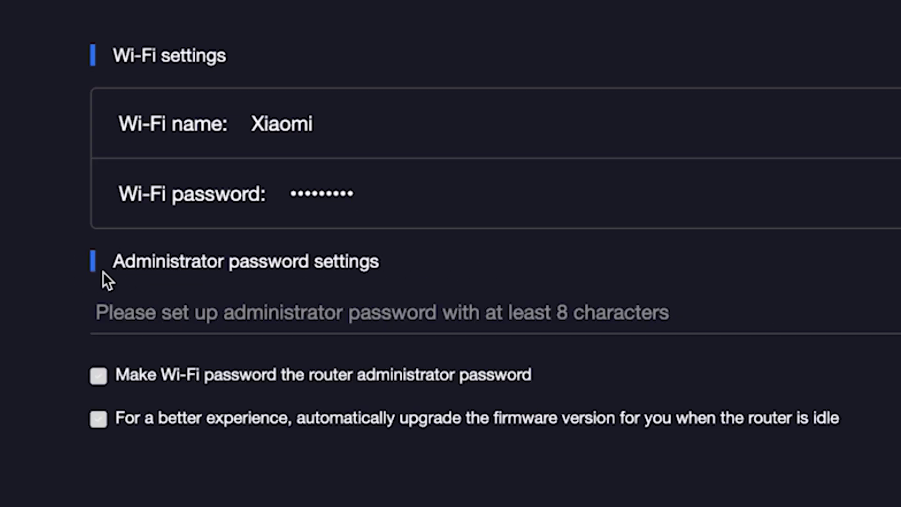
{"action": "left_click", "coordinate": [158, 314]}
{"action": "type", "text": "•••••"}
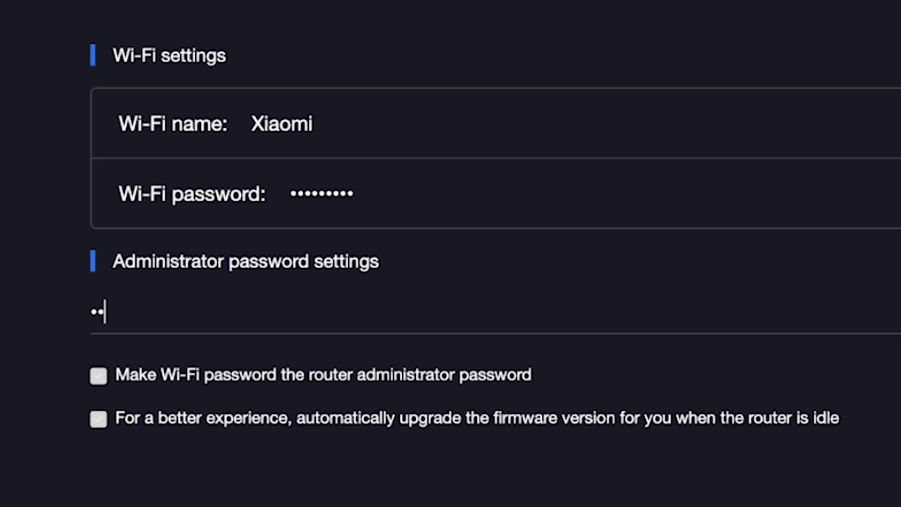
{"action": "type", "text": "•••"}
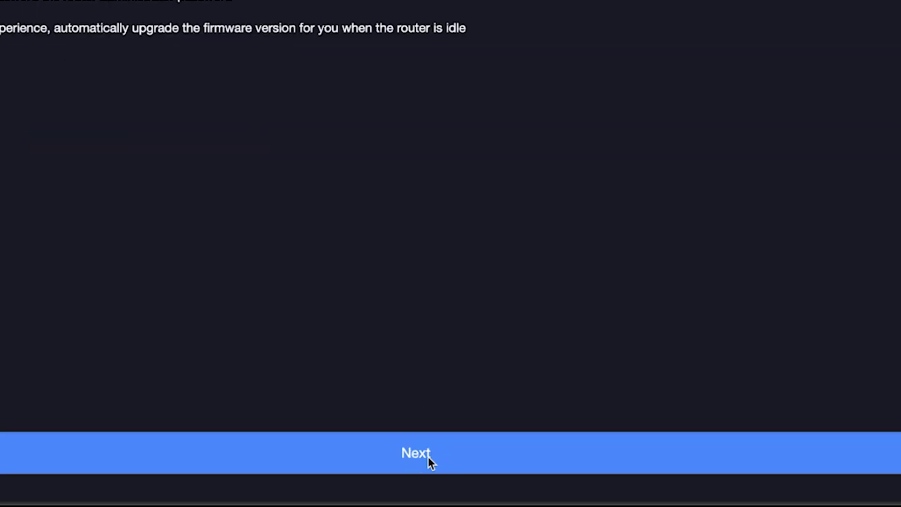
{"action": "left_click", "coordinate": [428, 456]}
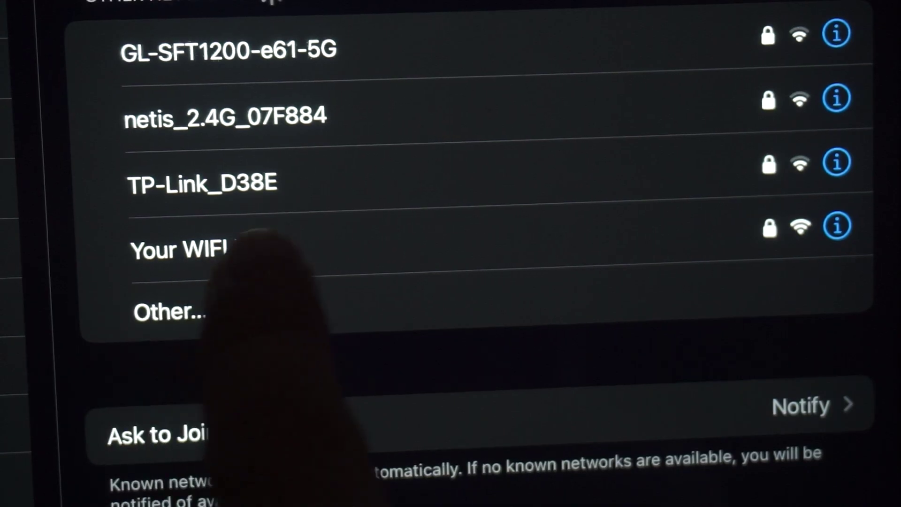
Join the newly created Xiaomi Wi-Fi network on the phone
{"action": "left_click", "coordinate": [256, 248]}
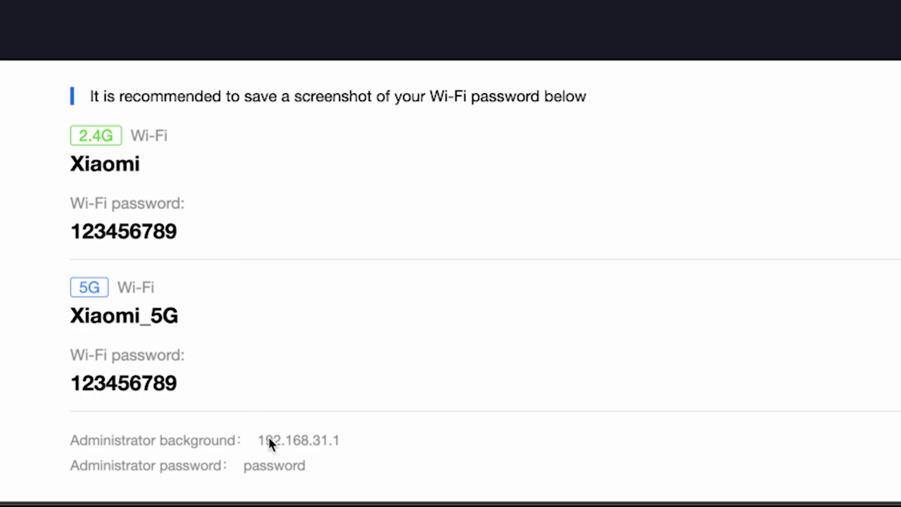
Load the admin page at 192.168.31.1 and log in with the admin password
{"action": "left_click", "coordinate": [290, 438]}
{"action": "type", "text": "19"}
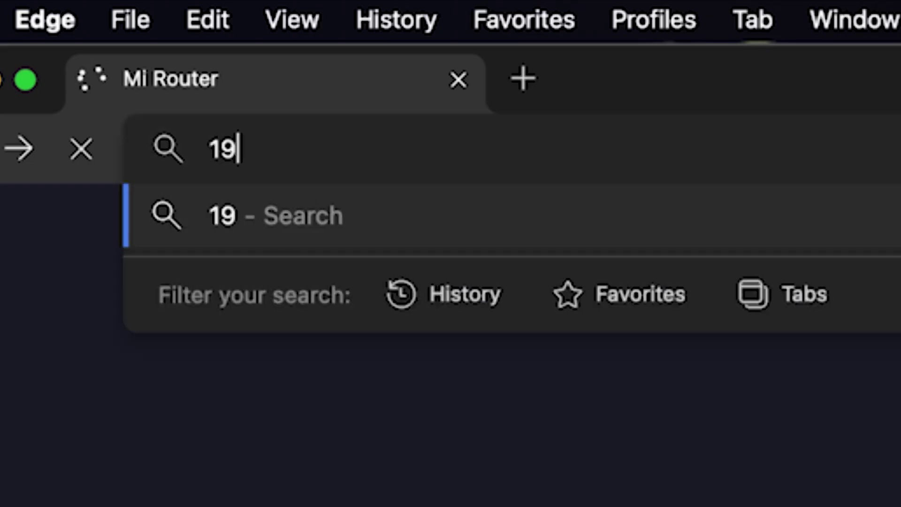
{"action": "type", "text": "2.168.31.1"}
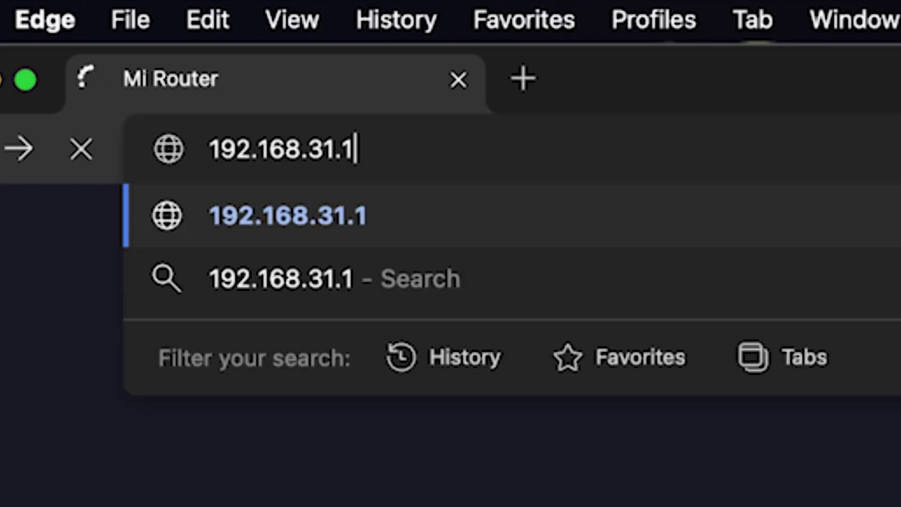
{"action": "key", "text": "Return"}
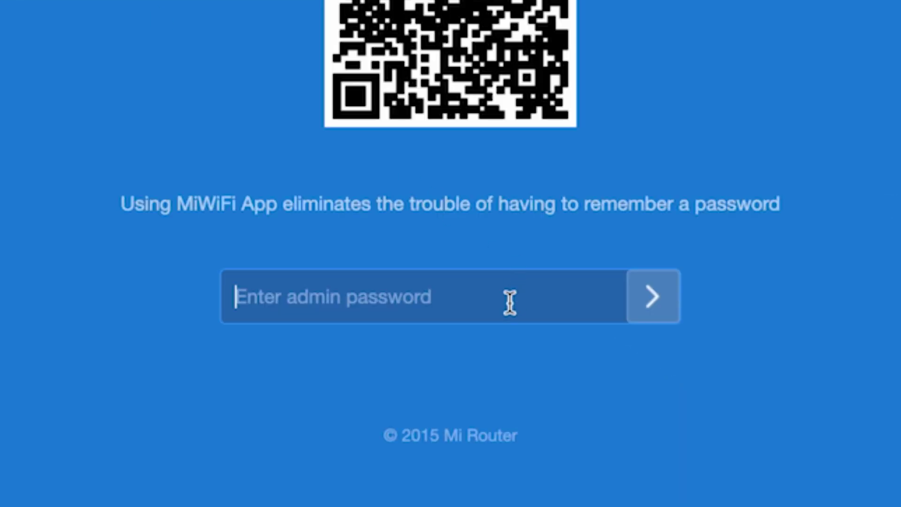
{"action": "type", "text": "•••••••••"}
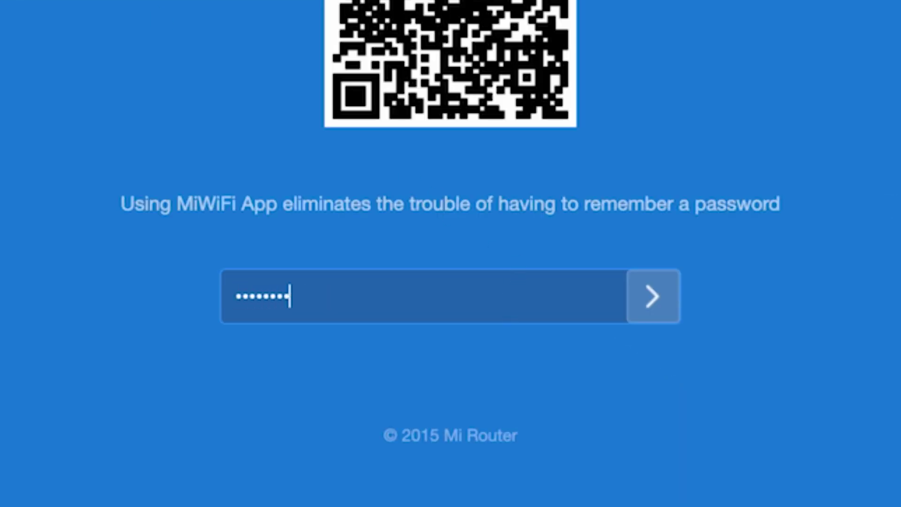
{"action": "left_click", "coordinate": [652, 296]}
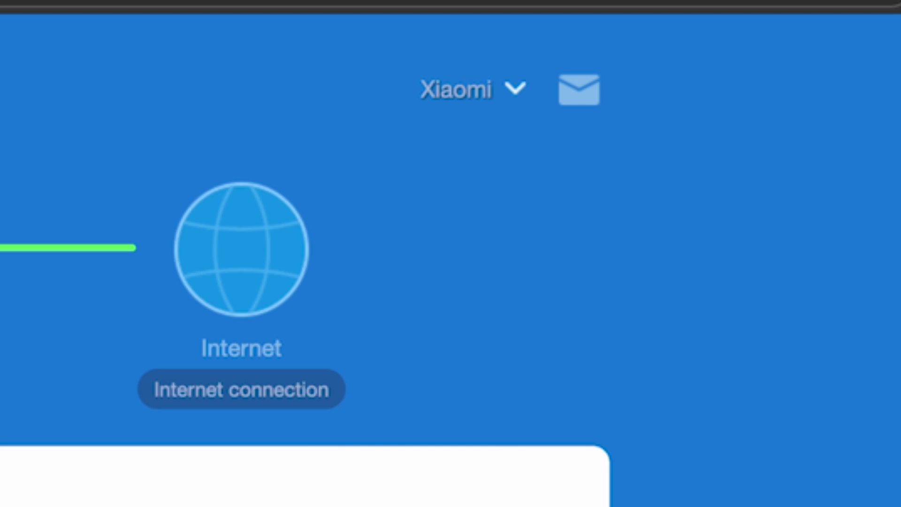
Reboot the router from the Xiaomi account menu, confirming devices may disconnect
{"action": "left_click", "coordinate": [516, 91]}
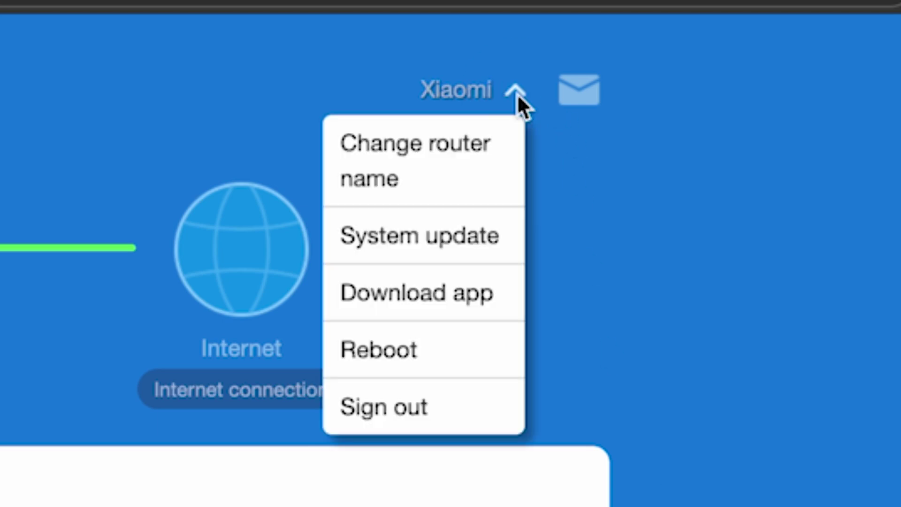
{"action": "left_click", "coordinate": [415, 354]}
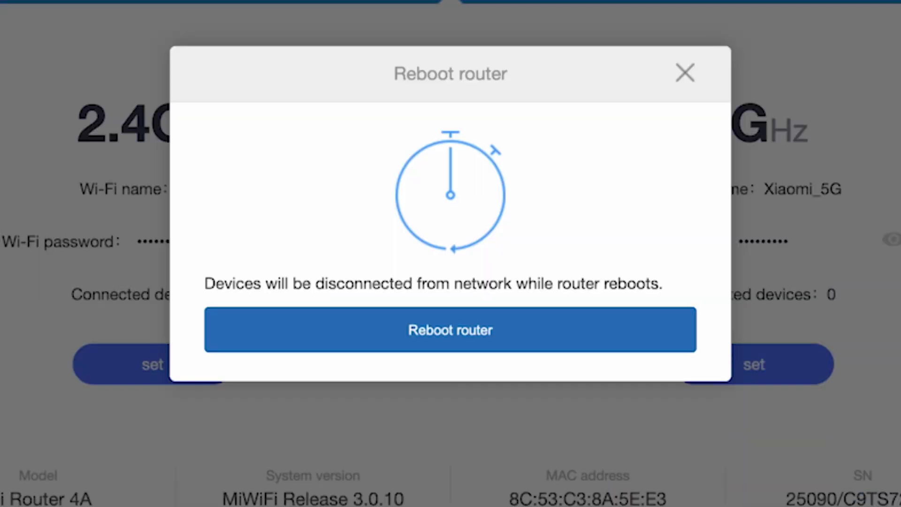
{"action": "left_click", "coordinate": [474, 345]}
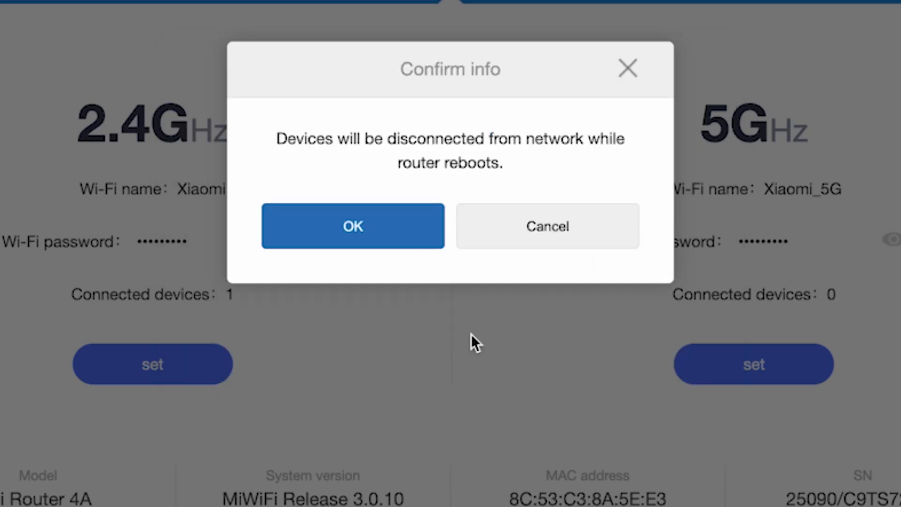
{"action": "left_click", "coordinate": [378, 228]}
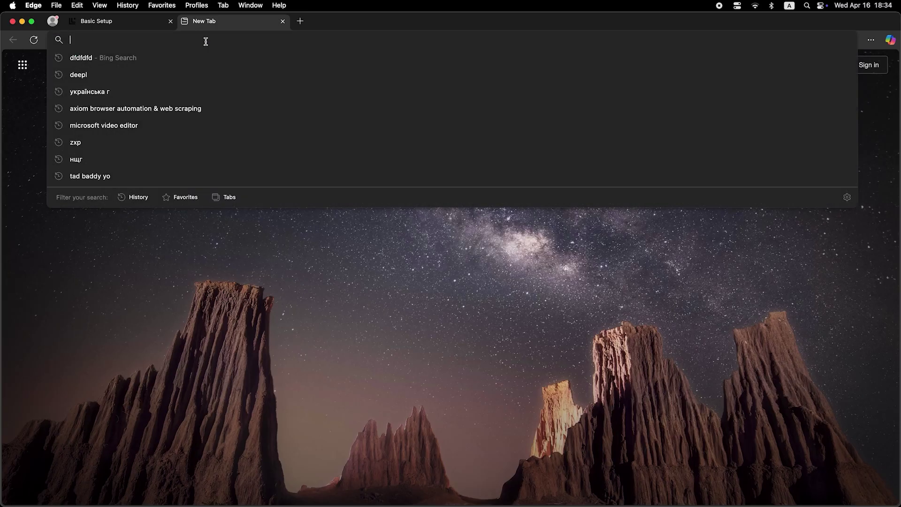
Sign back into the router login page with the admin password after the reboot
{"action": "type", "text": "dfdfdfdf"}
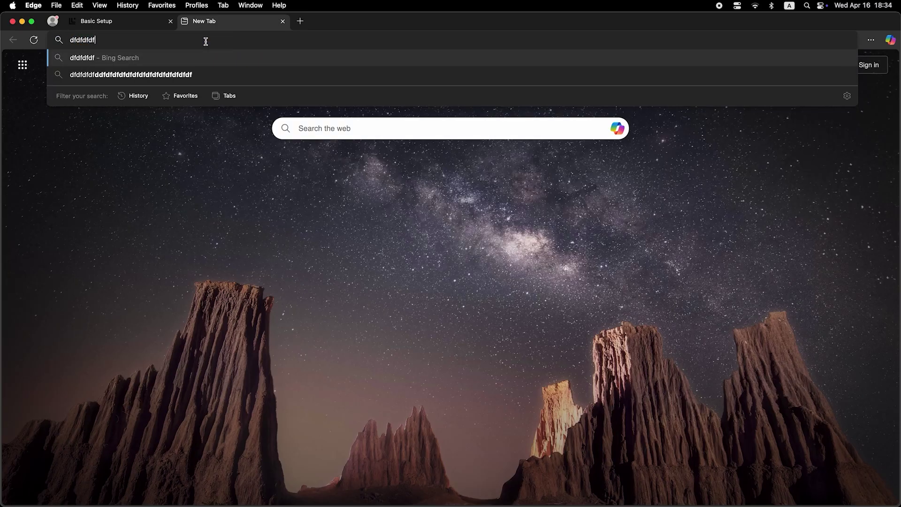
{"action": "key", "text": "Return"}
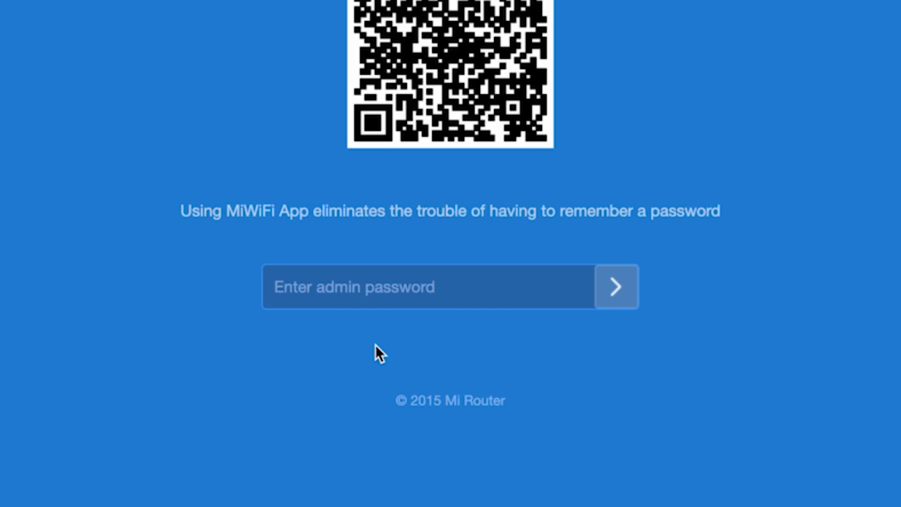
{"action": "type", "text": "12"}
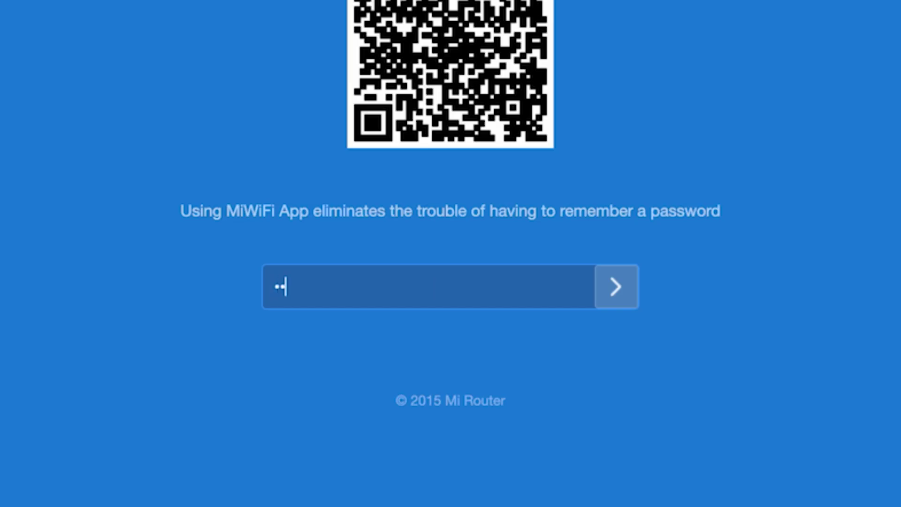
{"action": "type", "text": "345678"}
{"action": "left_click", "coordinate": [613, 274]}
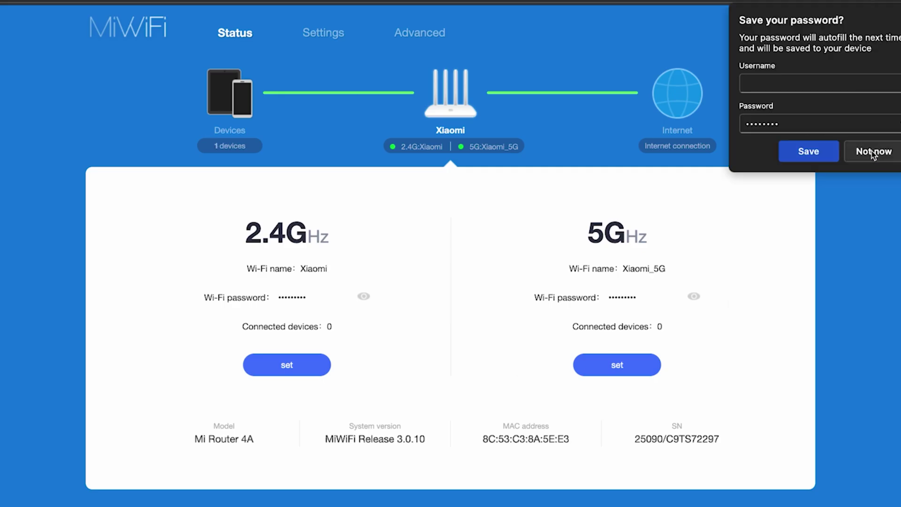
{"action": "left_click", "coordinate": [872, 151]}
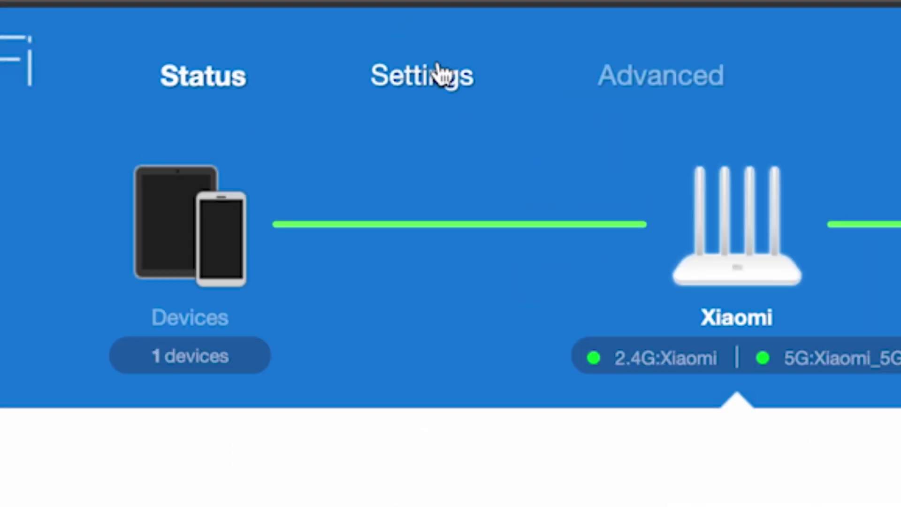
{"action": "left_click", "coordinate": [438, 64]}
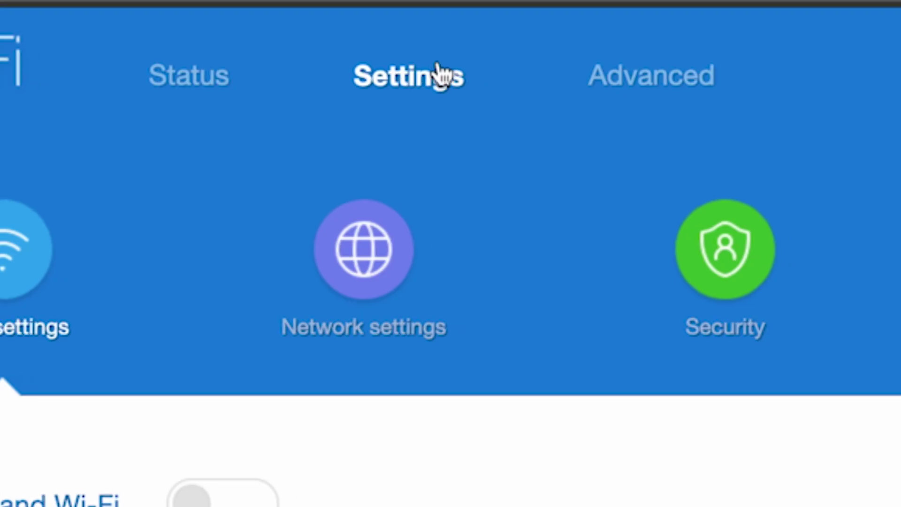
{"action": "left_click", "coordinate": [357, 251]}
{"action": "scroll", "coordinate": [429, 133], "scroll_direction": "down", "scroll_amount": 8}
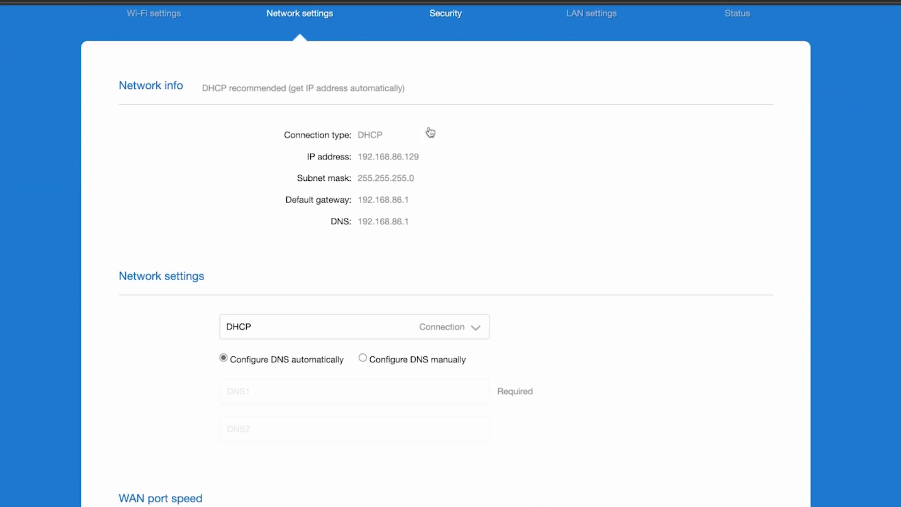
{"action": "scroll", "coordinate": [430, 132], "scroll_direction": "down", "scroll_amount": 3}
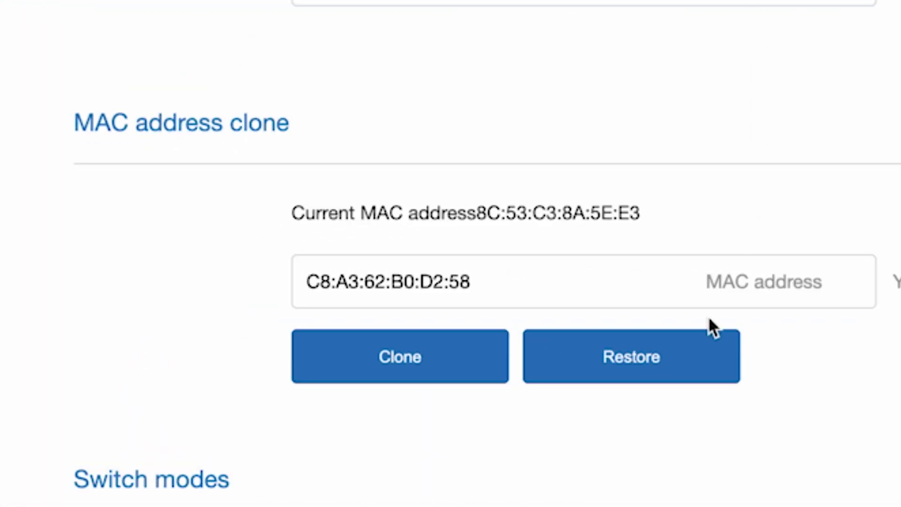
{"action": "left_click", "coordinate": [400, 354]}
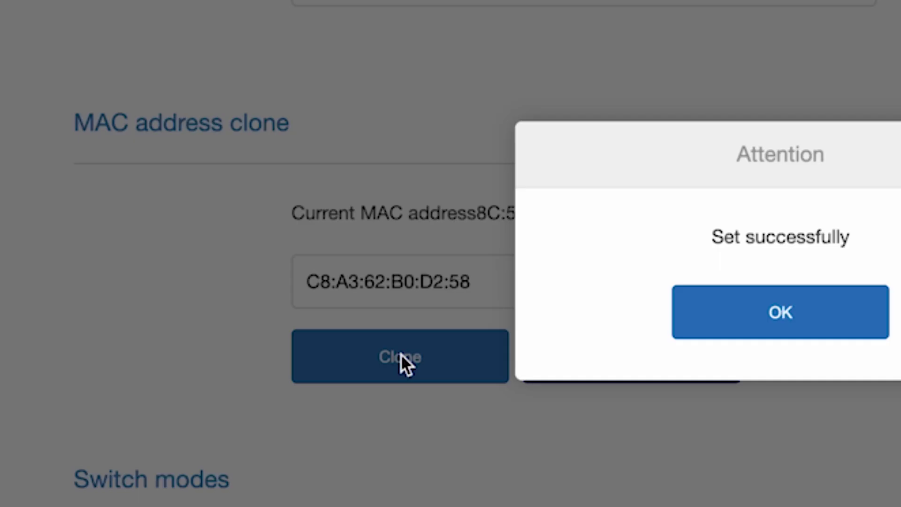
{"action": "left_click", "coordinate": [805, 312]}
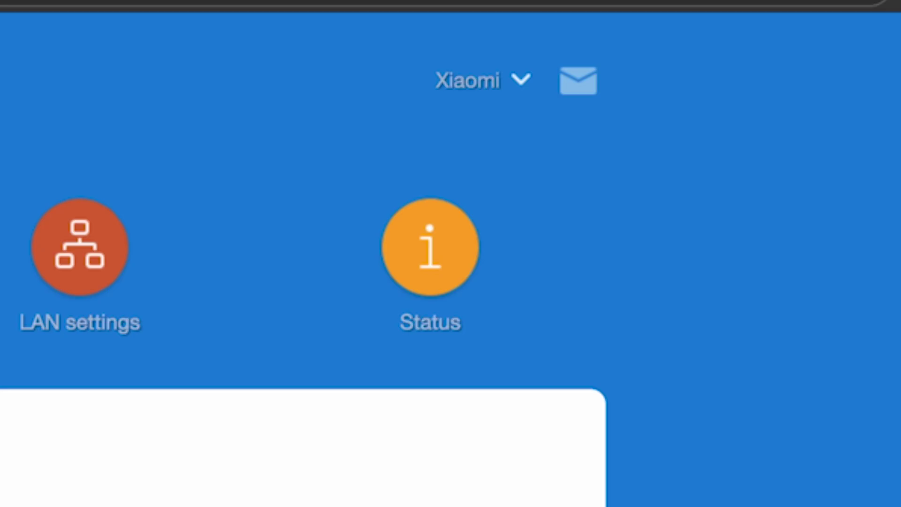
From the Xiaomi account menu, choose Reboot and confirm Reboot router to reach the disconnect warning
{"action": "left_click", "coordinate": [519, 81]}
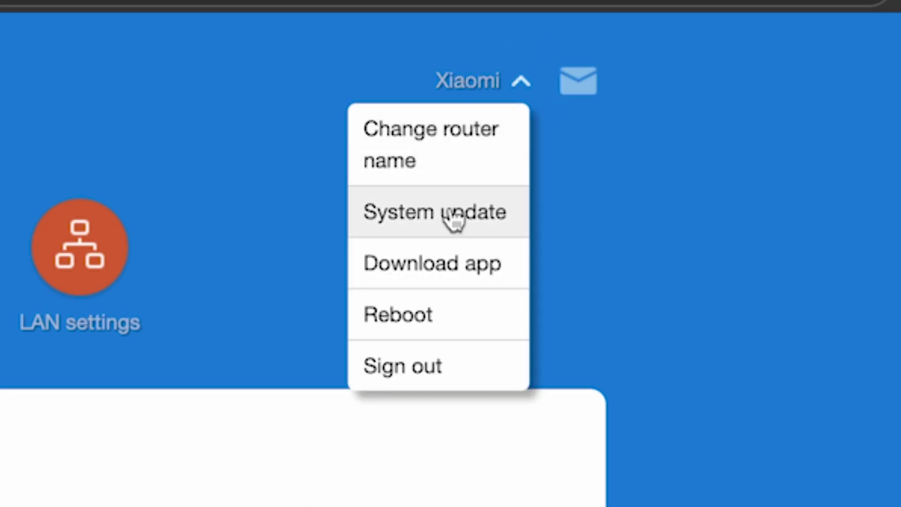
{"action": "left_click", "coordinate": [394, 316]}
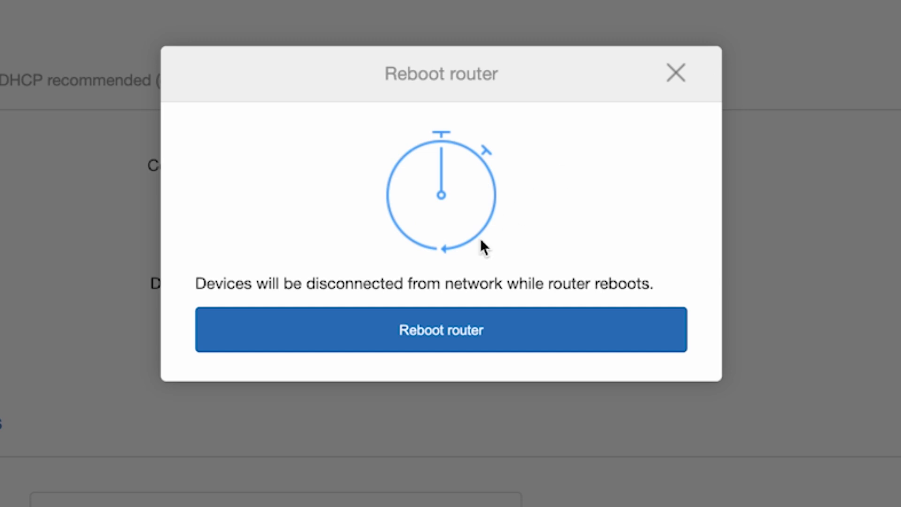
{"action": "left_click", "coordinate": [440, 333]}
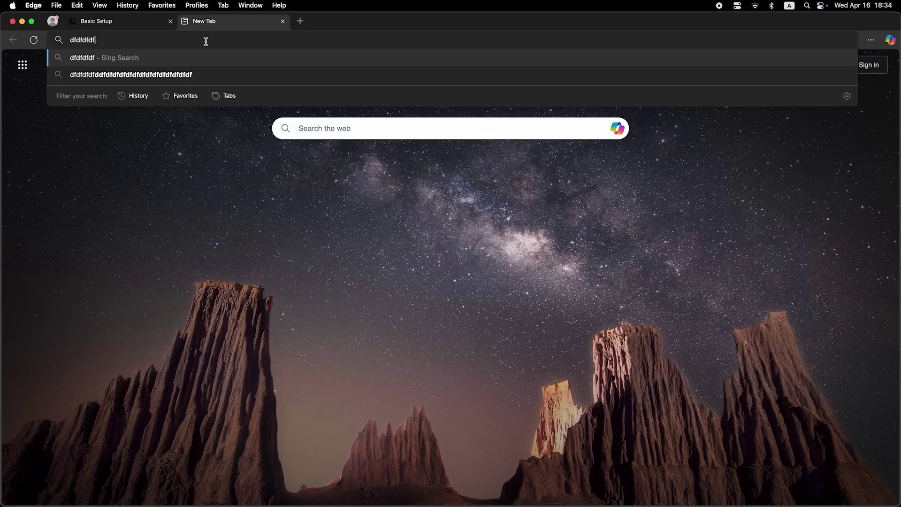
Search 'dfdfdfdf' from Edge's address bar to confirm internet works through the rebooted router
{"action": "key", "text": "Return"}
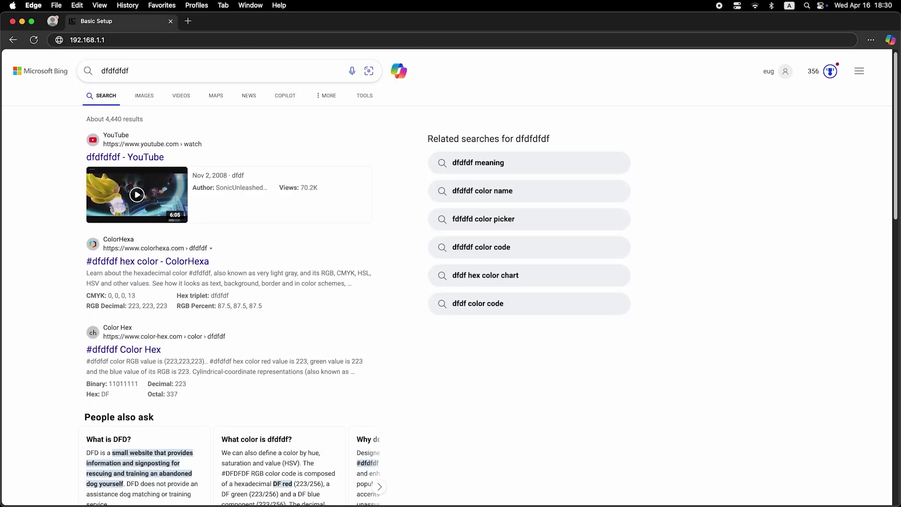